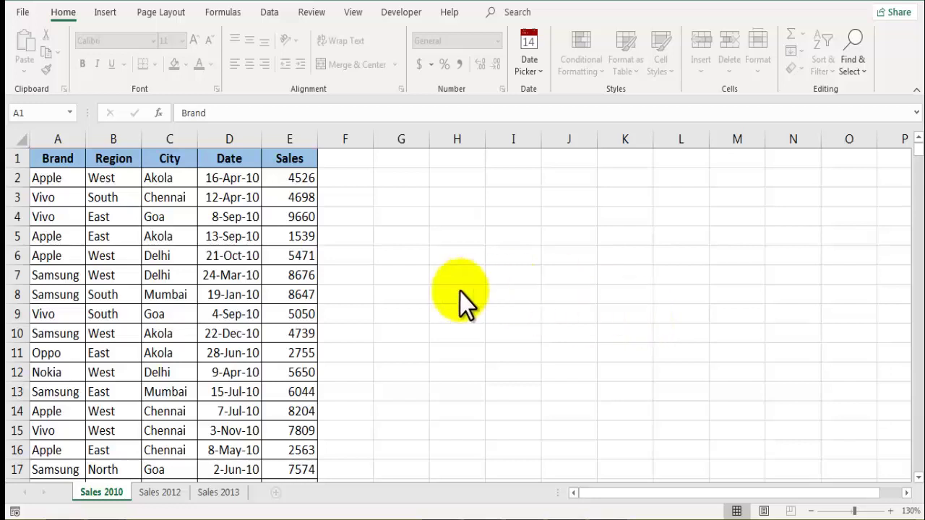
Flip through the Sales 2010, Sales 2012 and Sales 2013 sheets in Excel, ending back on Sales 2010.
{"action": "left_click", "coordinate": [402, 256]}
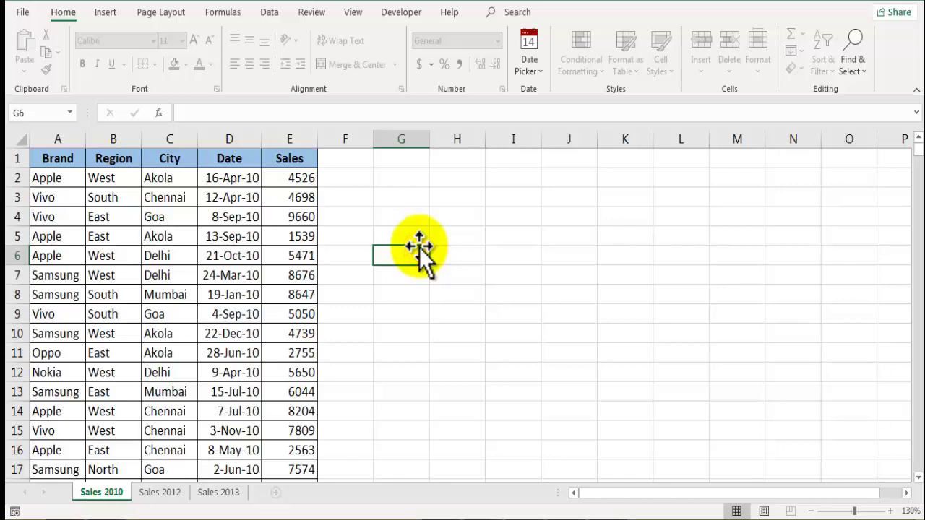
{"action": "key", "text": "ctrl+Page_Down"}
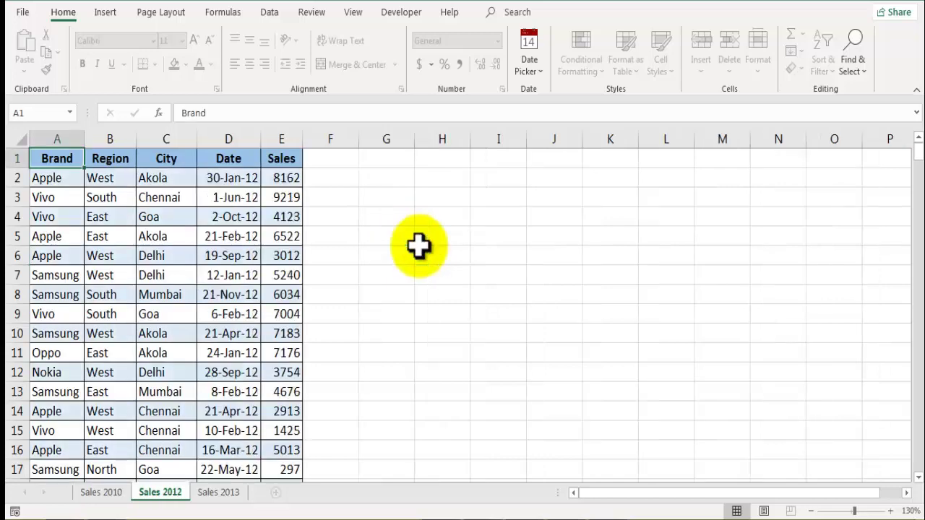
{"action": "key", "text": "ctrl+Page_Down"}
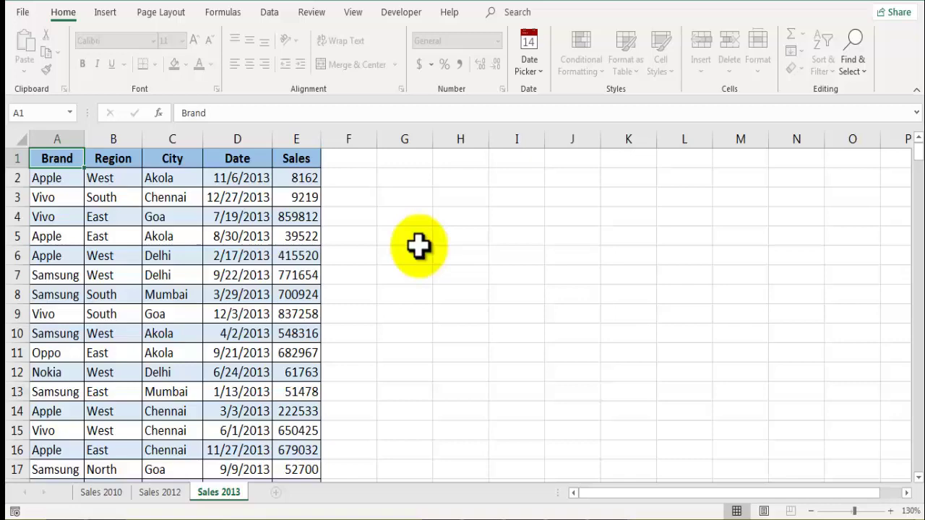
{"action": "key", "text": "ctrl+Page_Up"}
{"action": "key", "text": "ctrl+Page_Up"}
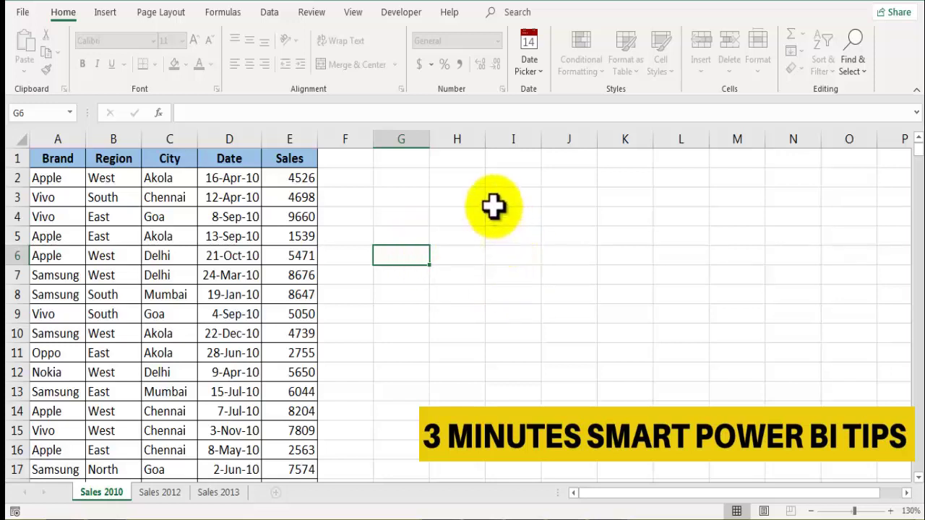
Connect Power BI Desktop to Sales Data.xlsx and open its Sales 2012 sheet in Power Query.
{"action": "left_click", "coordinate": [571, 517]}
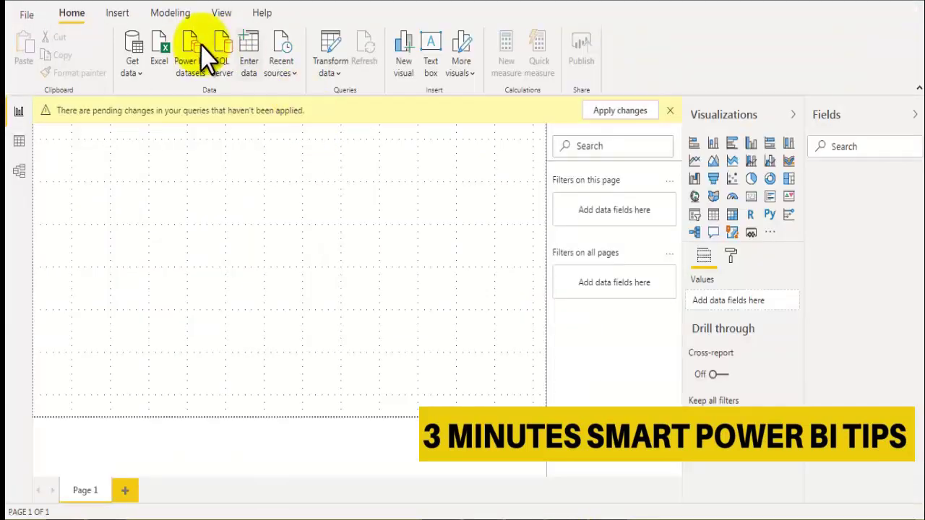
{"action": "left_click", "coordinate": [159, 49]}
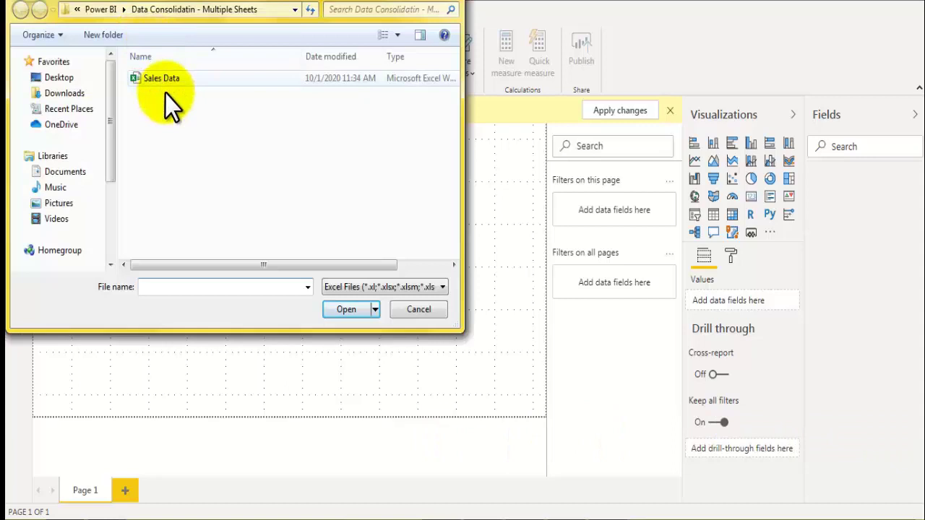
{"action": "left_click", "coordinate": [165, 79]}
{"action": "left_click", "coordinate": [361, 311]}
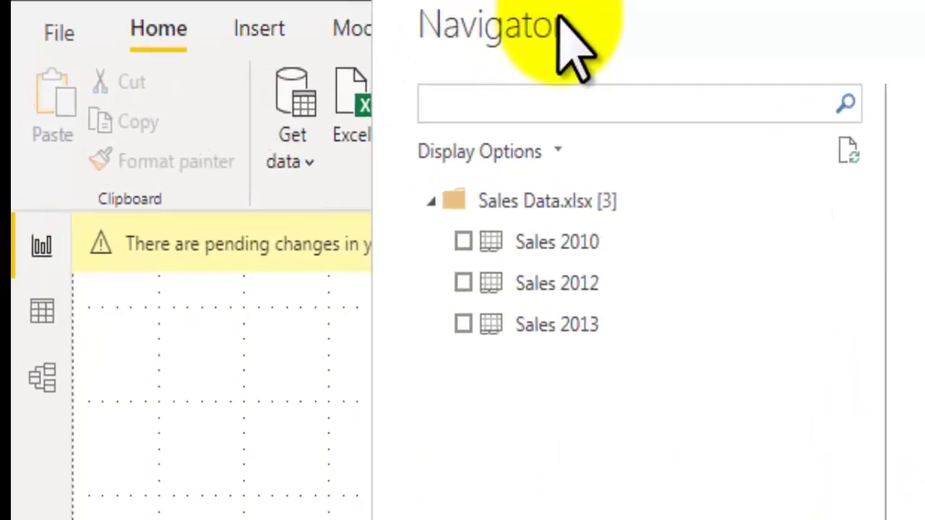
{"action": "left_click", "coordinate": [463, 283]}
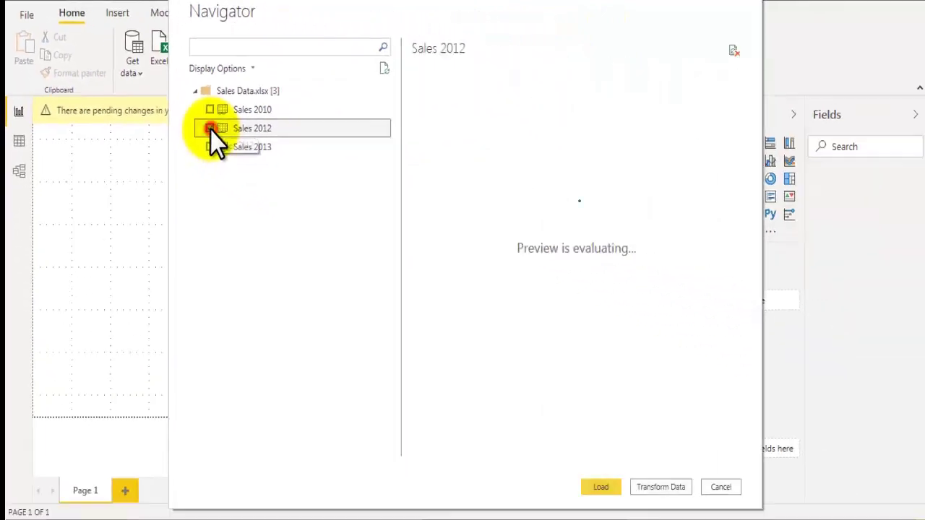
{"action": "left_click", "coordinate": [659, 487]}
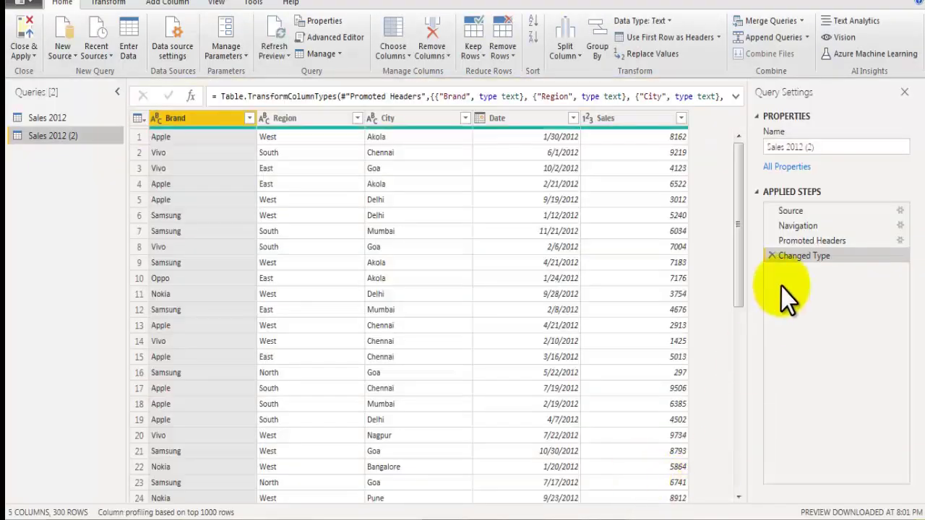
Delete the Navigation step and all later steps so the query ends at Source.
{"action": "left_click_drag", "start_coordinate": [789, 211], "coordinate": [805, 231]}
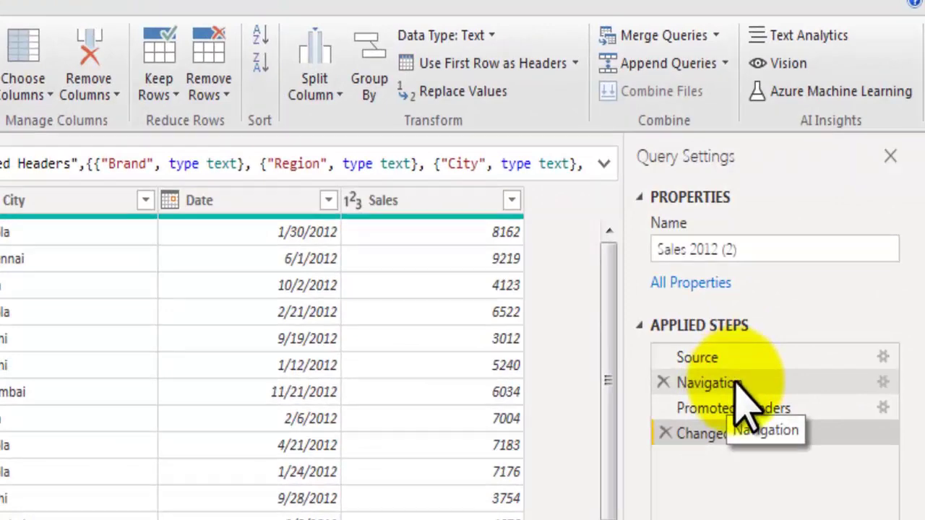
{"action": "right_click", "coordinate": [736, 380]}
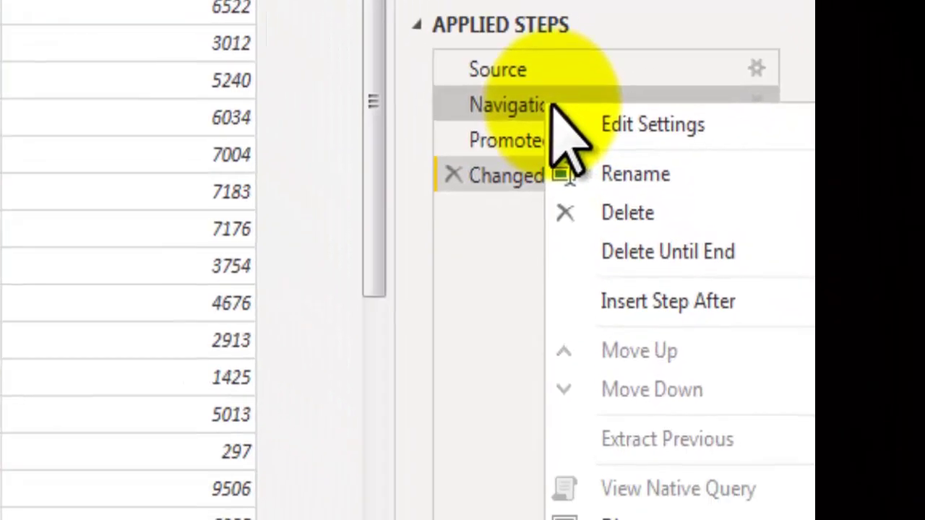
{"action": "left_click", "coordinate": [638, 254]}
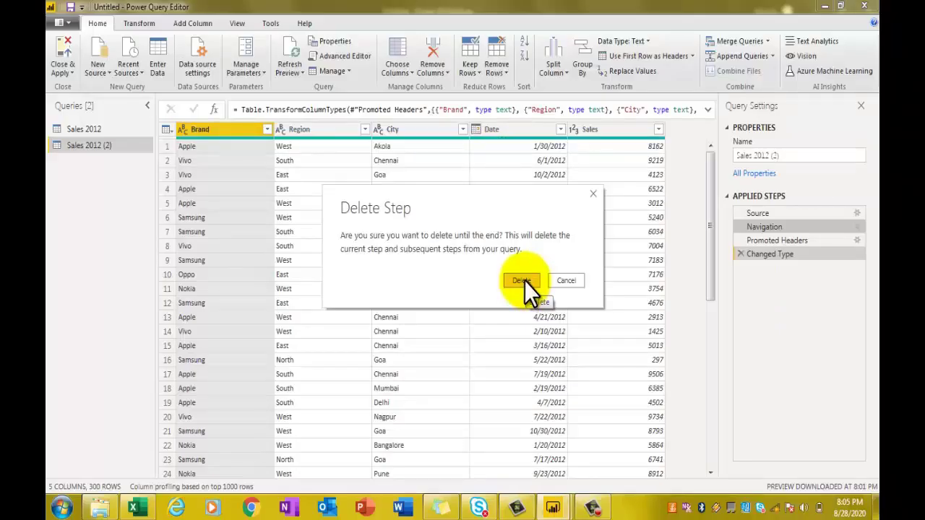
{"action": "left_click", "coordinate": [522, 280]}
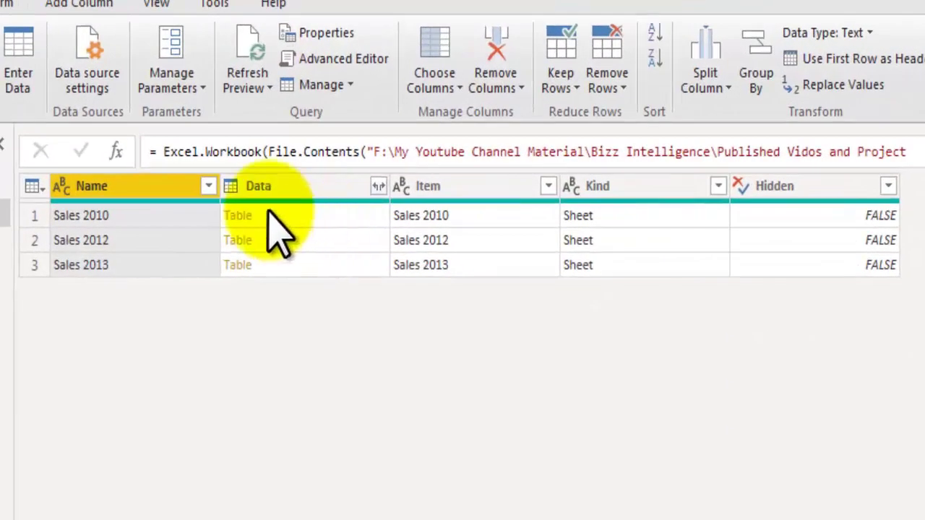
Select the Data column and preview the Sales 2012 sheet's raw rows.
{"action": "left_click", "coordinate": [348, 210]}
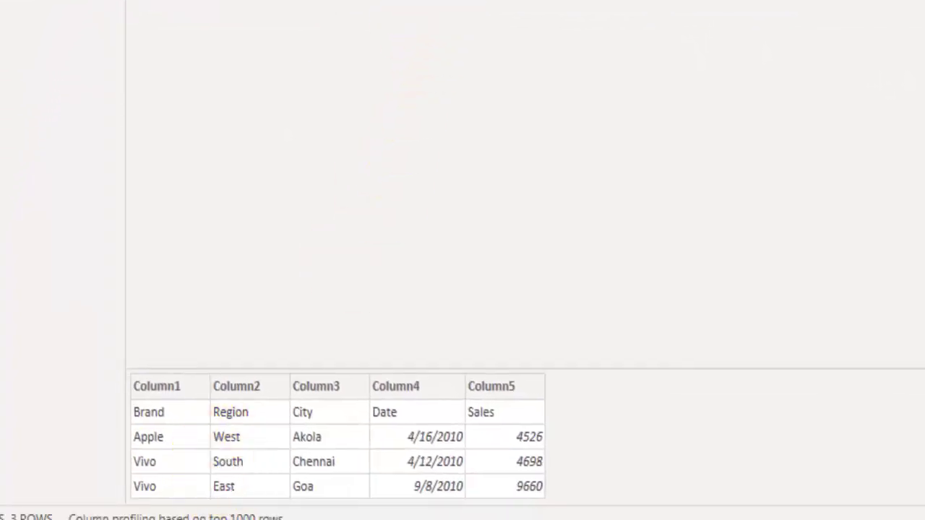
{"action": "left_click", "coordinate": [423, 31]}
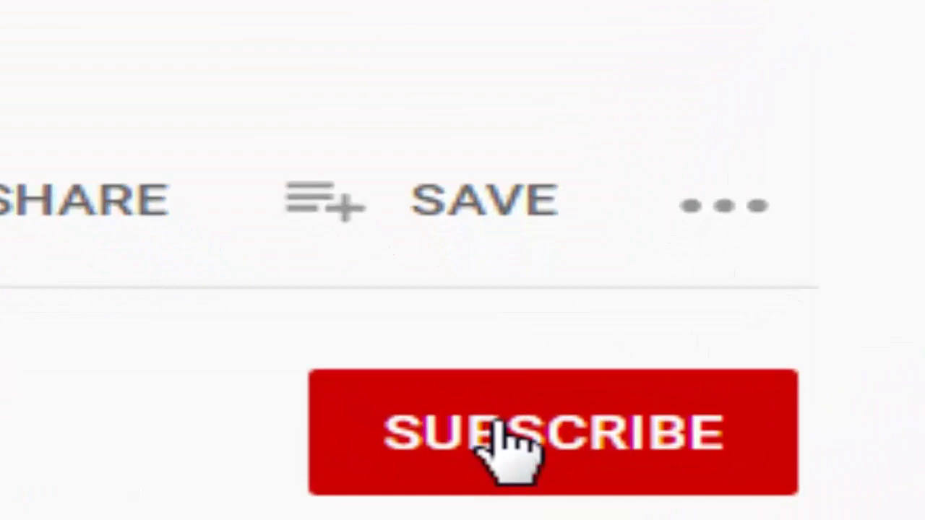
Subscribe to the channel with All notifications and like the Convert Slicer to Button video.
{"action": "left_click", "coordinate": [526, 498]}
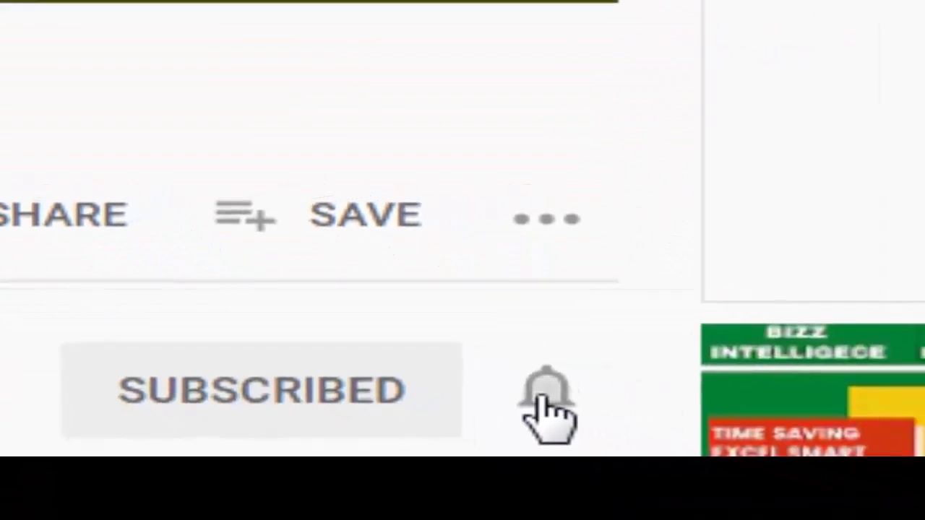
{"action": "left_click", "coordinate": [546, 396]}
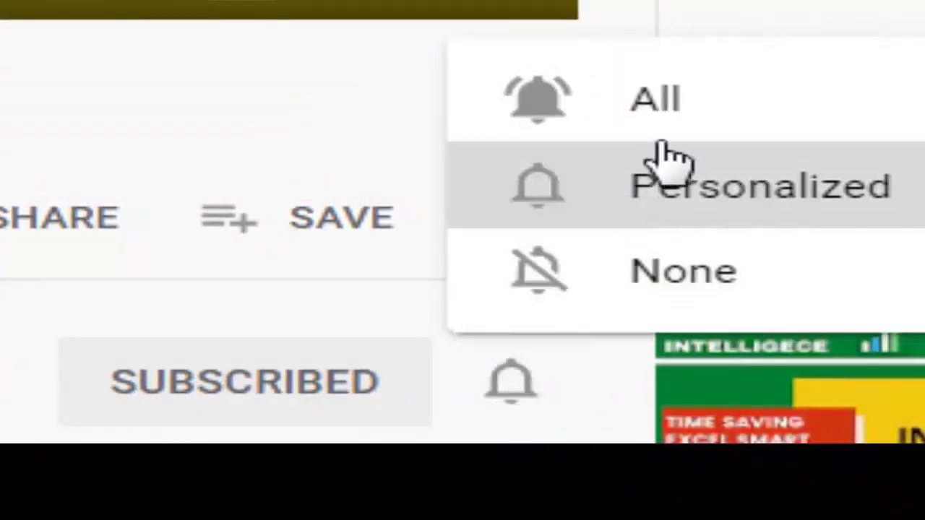
{"action": "left_click", "coordinate": [675, 110]}
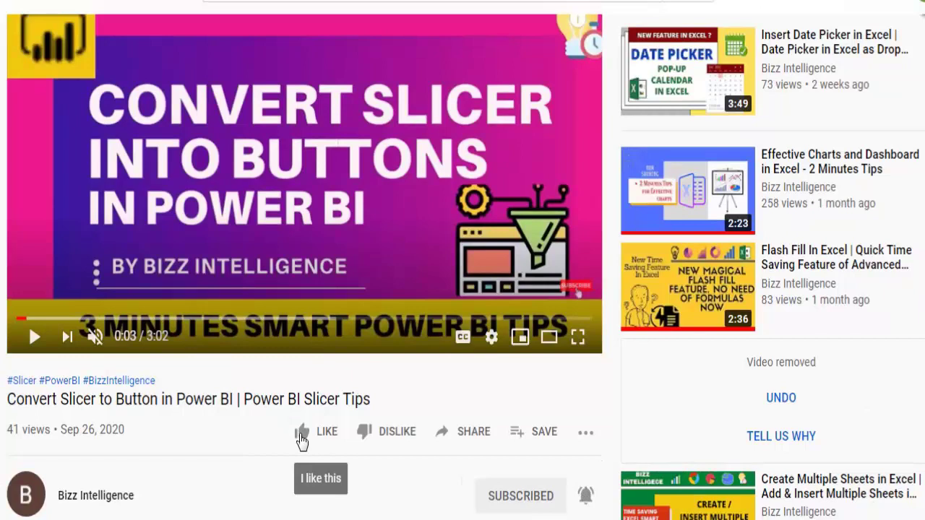
{"action": "left_click", "coordinate": [302, 436]}
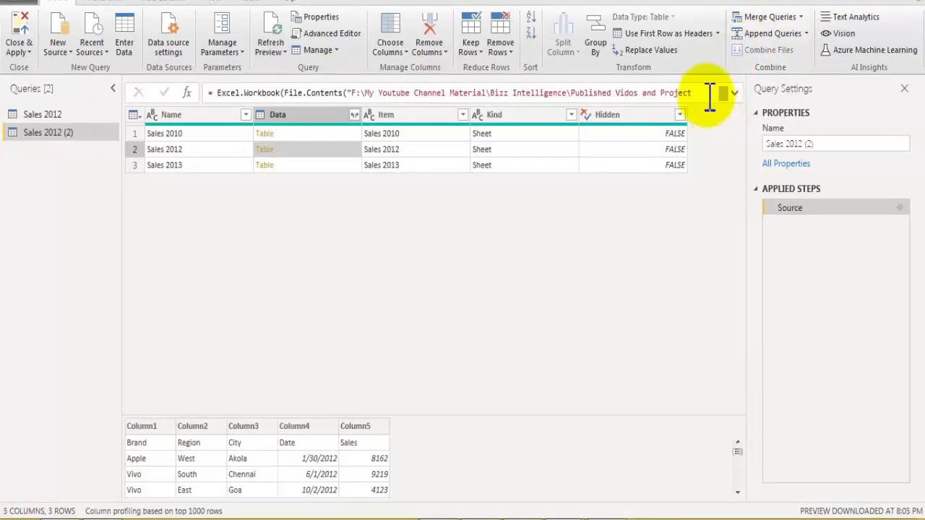
Change the null argument in the Excel.Workbook Source formula to true.
{"action": "left_click", "coordinate": [734, 94]}
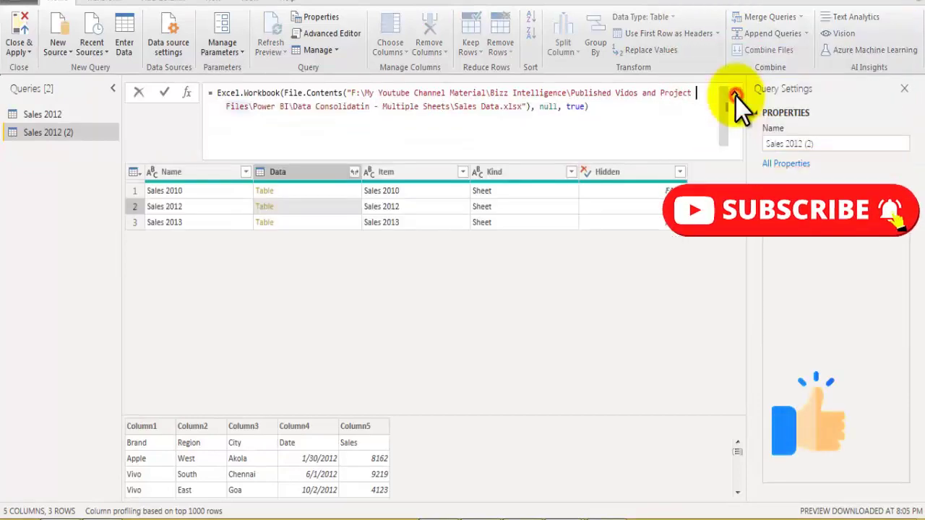
{"action": "left_click", "coordinate": [557, 107]}
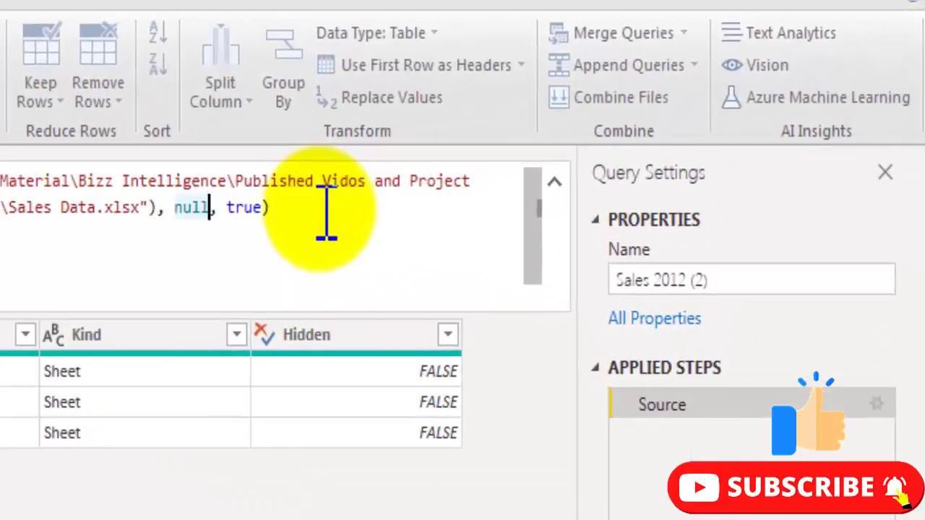
{"action": "key", "text": "ctrl+shift+Left"}
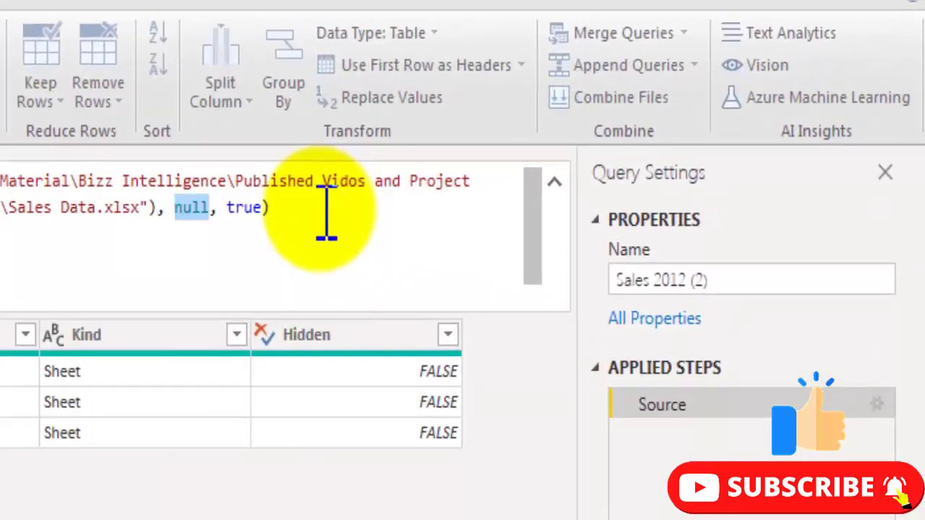
{"action": "type", "text": "true"}
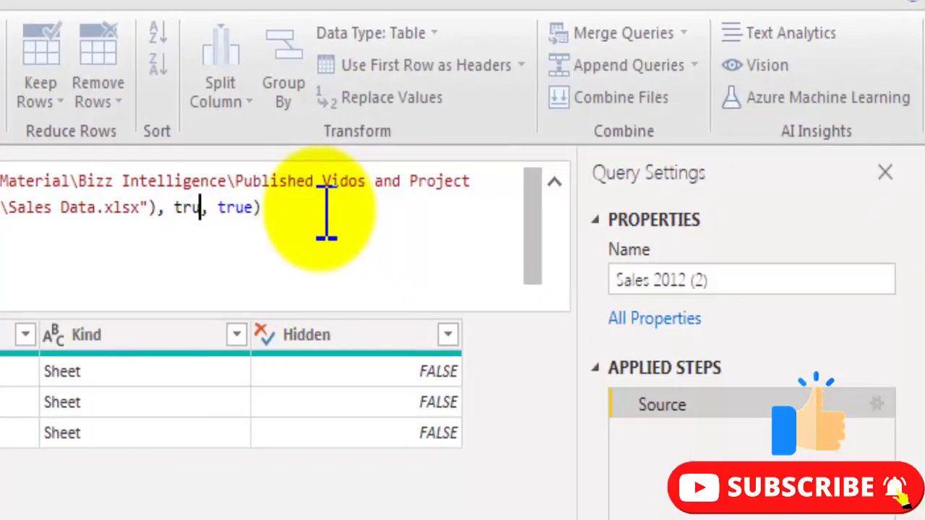
{"action": "key", "text": "Return"}
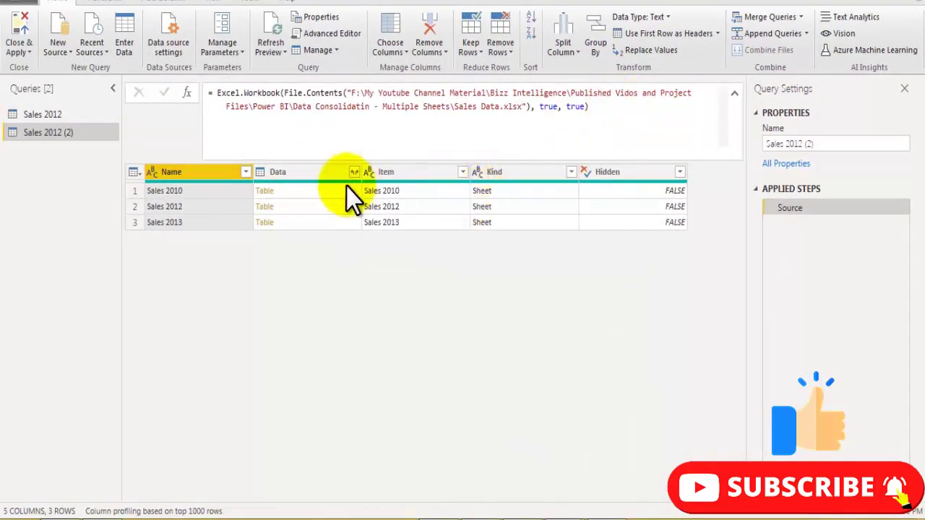
Collapse the formula bar and preview the nested Sales 2010 and Sales 2012 tables.
{"action": "left_click", "coordinate": [735, 97]}
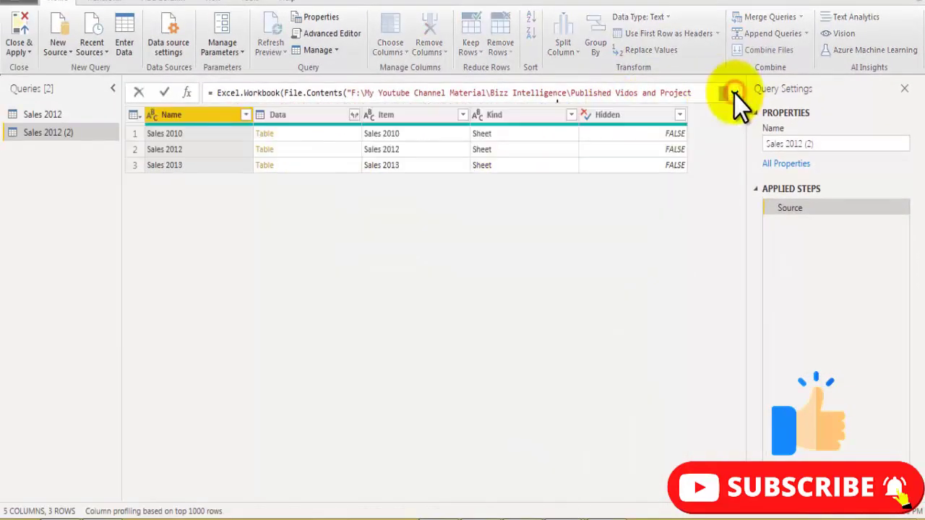
{"action": "left_click", "coordinate": [322, 136]}
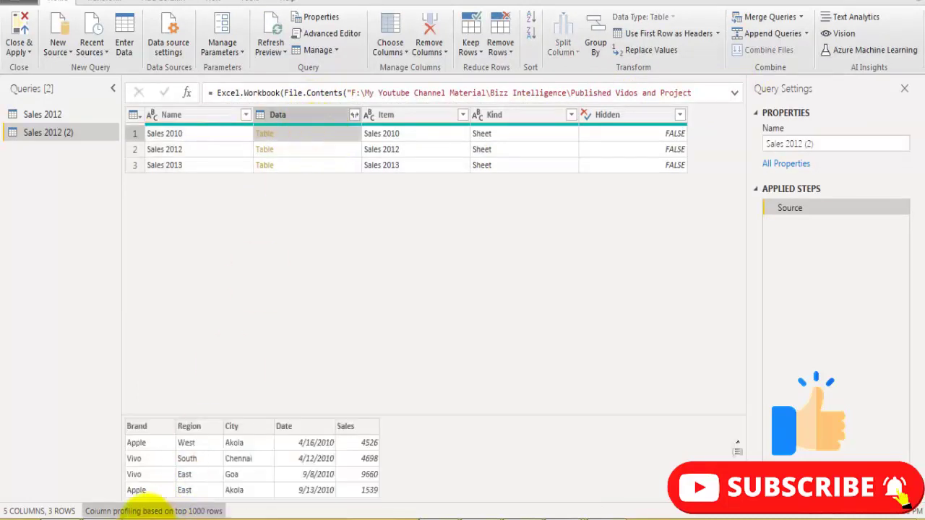
{"action": "left_click", "coordinate": [337, 149]}
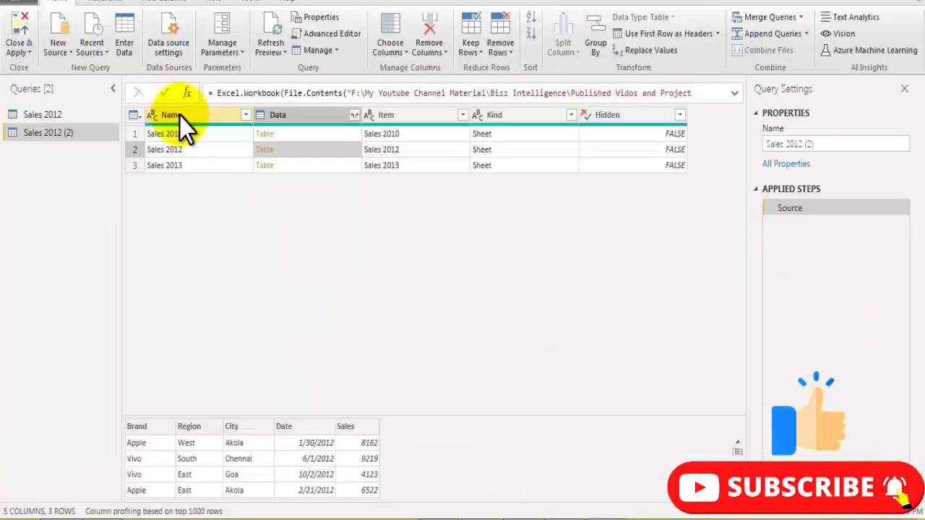
Rename the Name column to Data Year, then use Remove Other Columns on Data.
{"action": "double_click", "coordinate": [183, 117]}
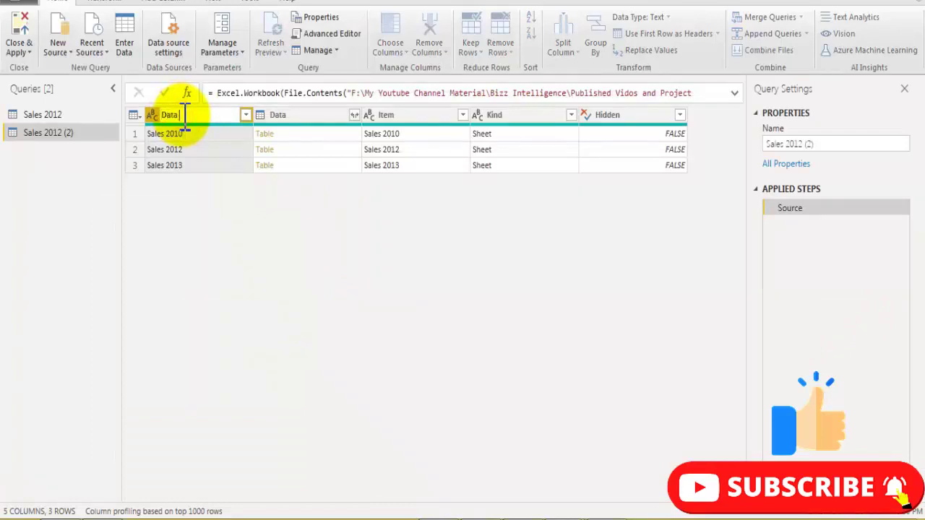
{"action": "key", "text": "Return"}
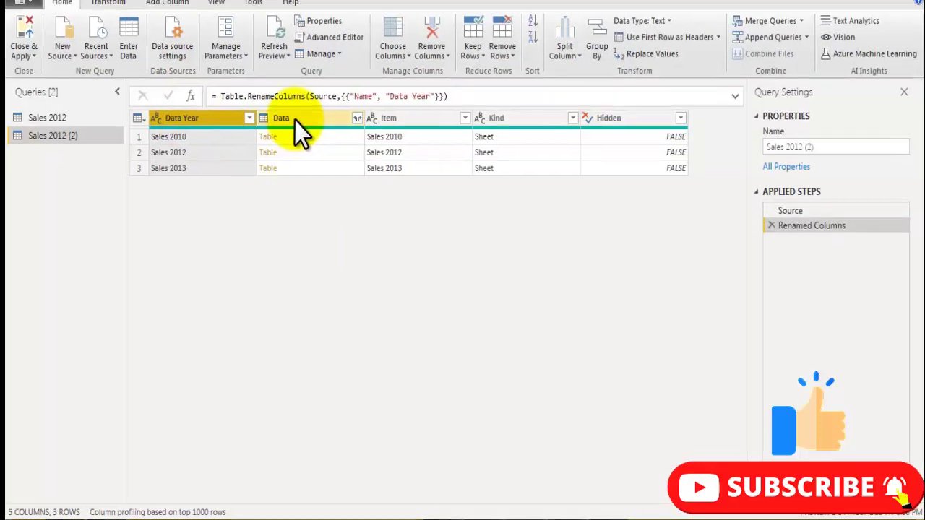
{"action": "right_click", "coordinate": [295, 121]}
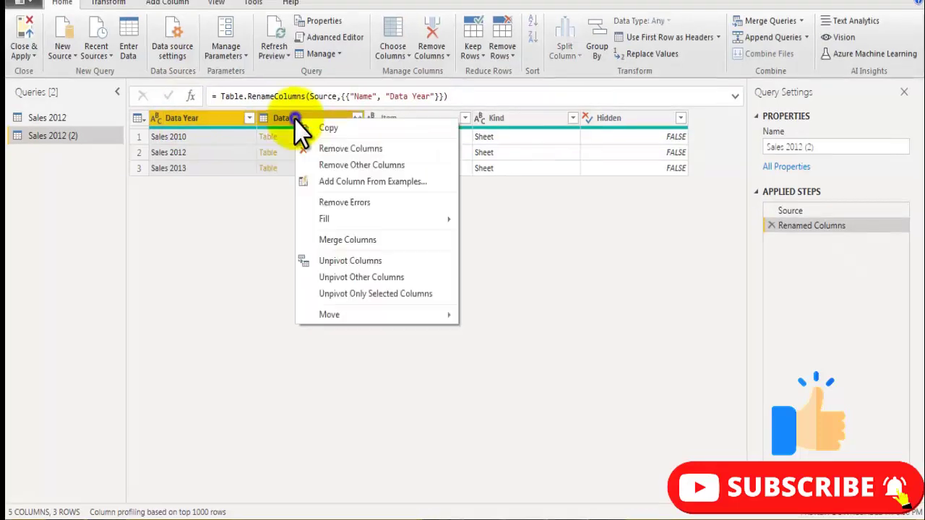
{"action": "left_click", "coordinate": [340, 168]}
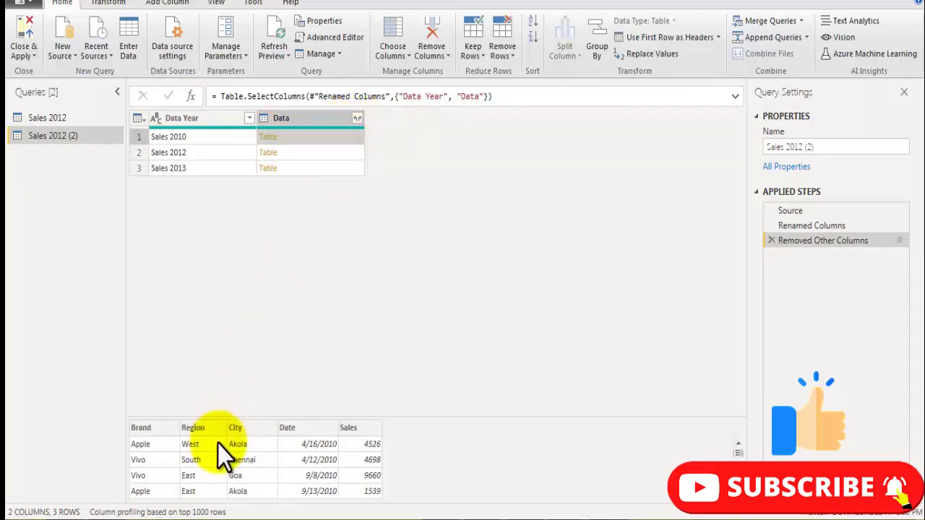
Expand Data into Brand, Region, City, Date and Sales with the column-name prefix turned off.
{"action": "left_click", "coordinate": [357, 118]}
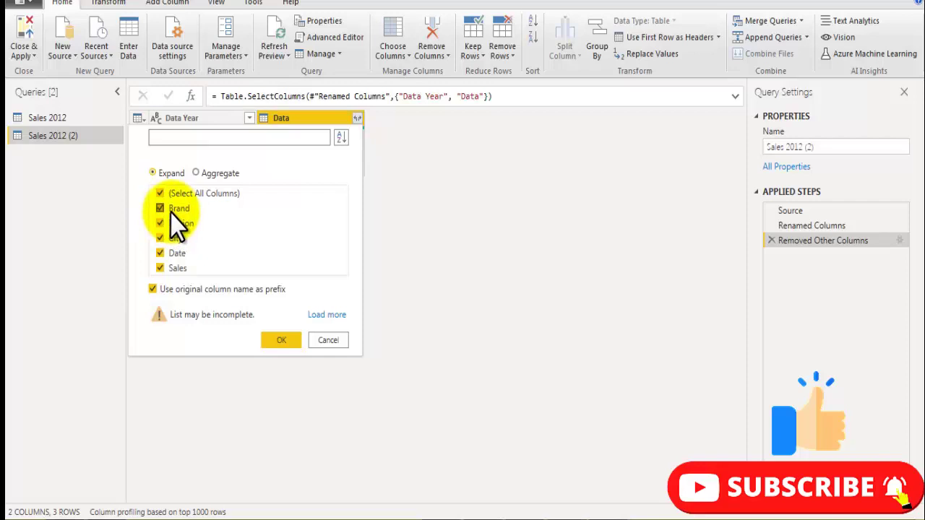
{"action": "left_click", "coordinate": [153, 289]}
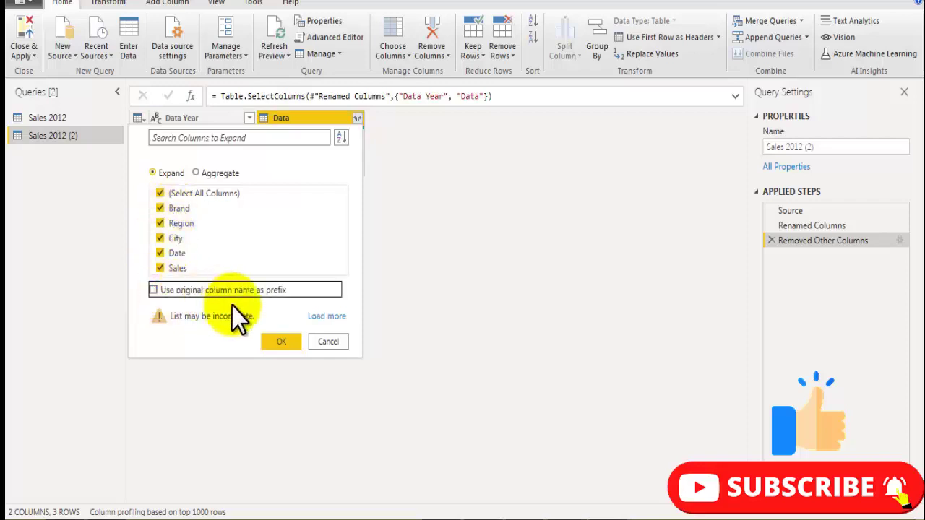
{"action": "left_click", "coordinate": [281, 341]}
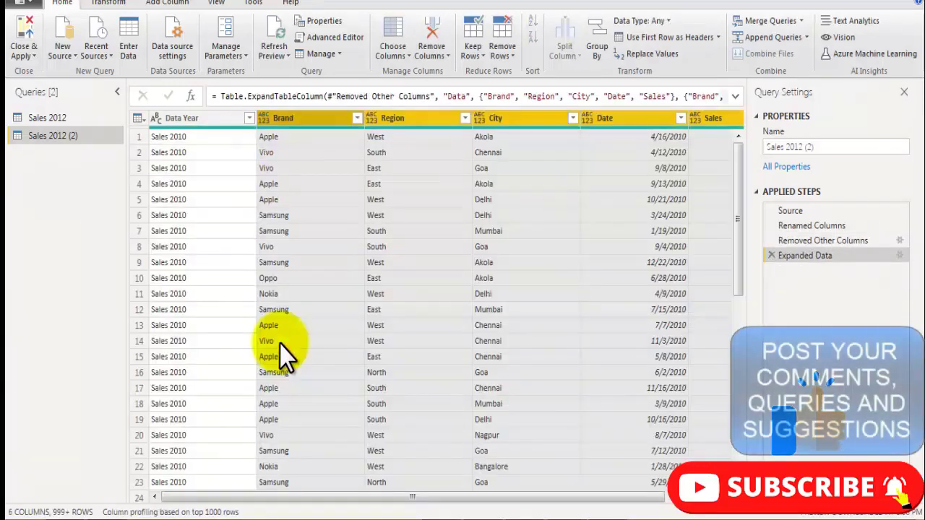
{"action": "mouse_move", "coordinate": [739, 221]}
{"action": "left_mouse_down"}
{"action": "mouse_move", "coordinate": [737, 292]}
{"action": "mouse_move", "coordinate": [738, 207]}
{"action": "left_mouse_up"}
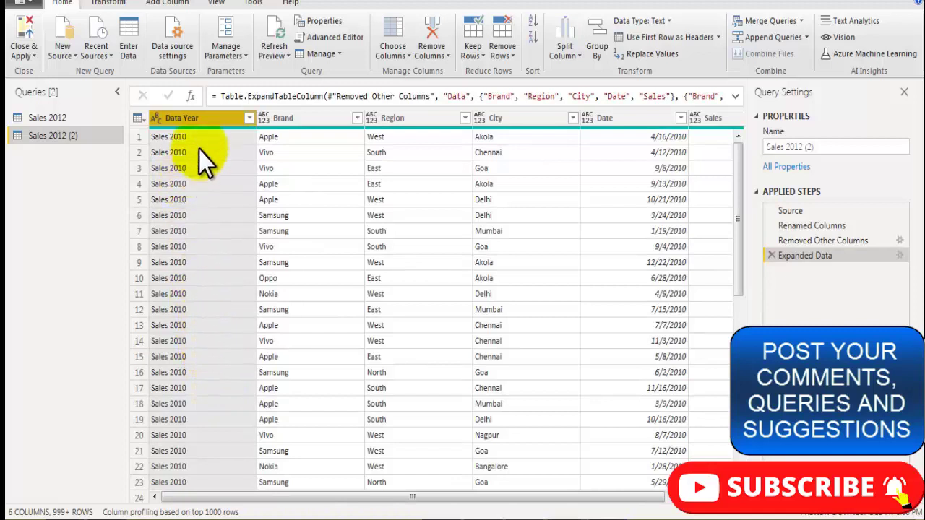
Change the Brand, Region and City columns to the Text type.
{"action": "left_click", "coordinate": [282, 120]}
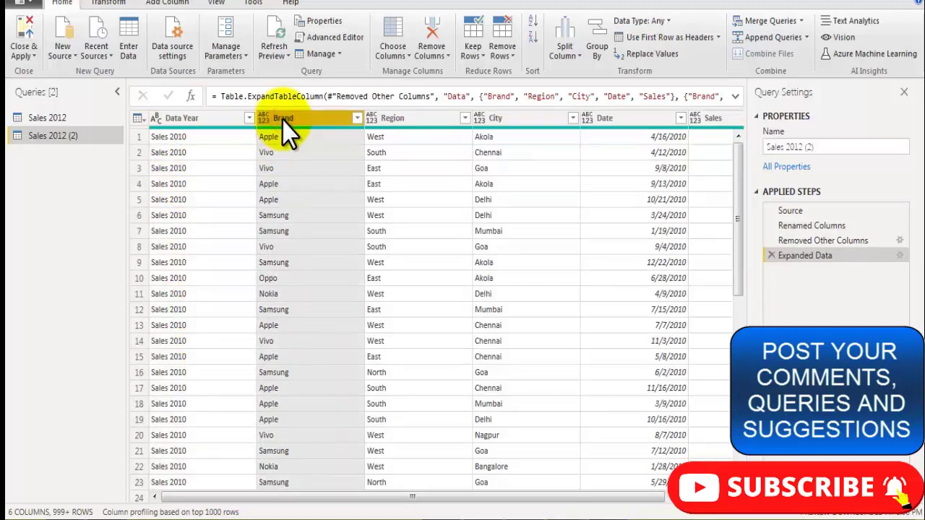
{"action": "left_click", "coordinate": [403, 119], "text": "ctrl"}
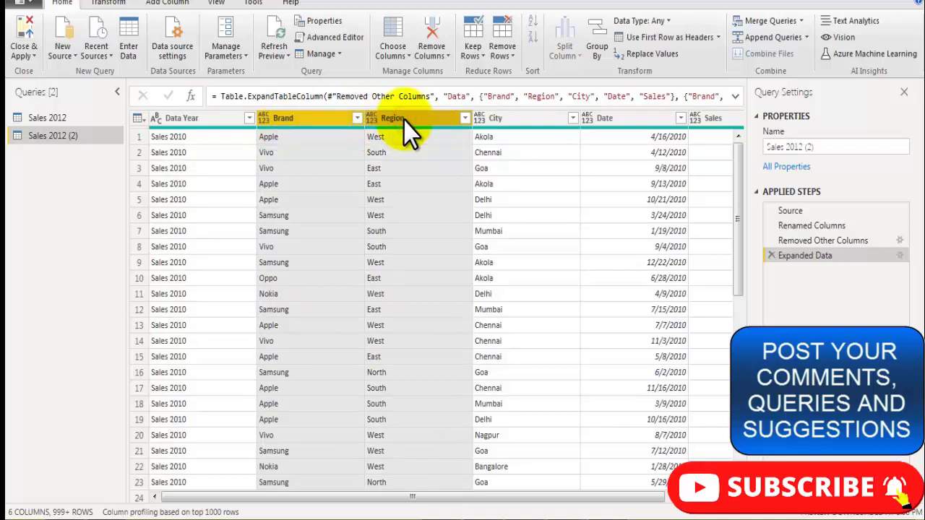
{"action": "right_click", "coordinate": [405, 121]}
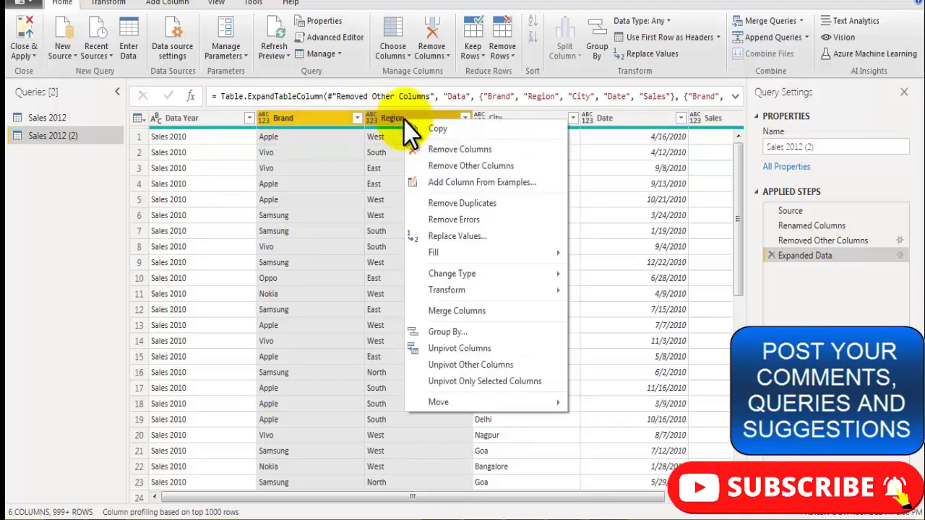
{"action": "mouse_move", "coordinate": [528, 282]}
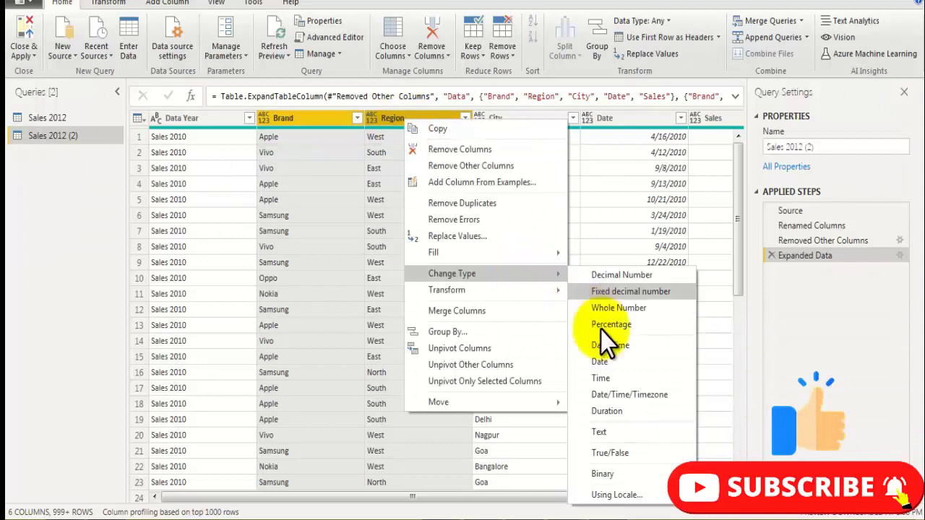
{"action": "left_click", "coordinate": [618, 432]}
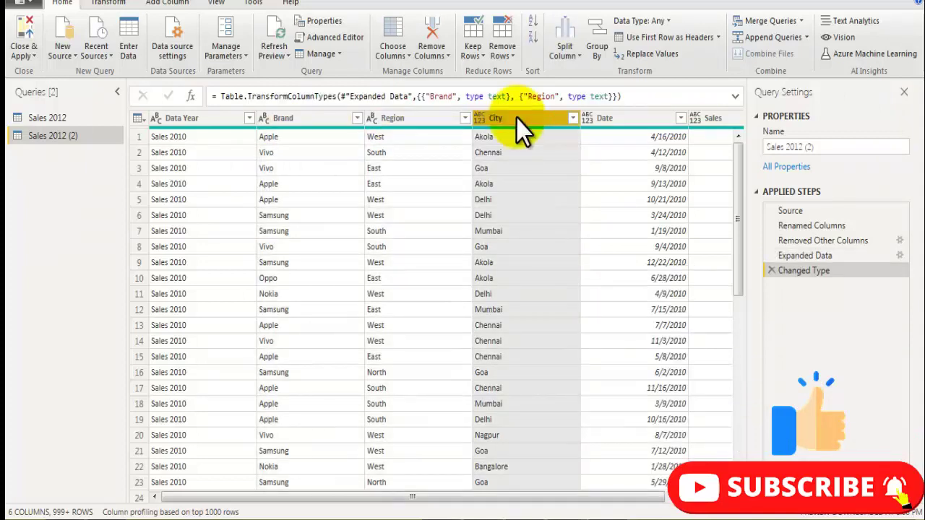
{"action": "right_click", "coordinate": [518, 122]}
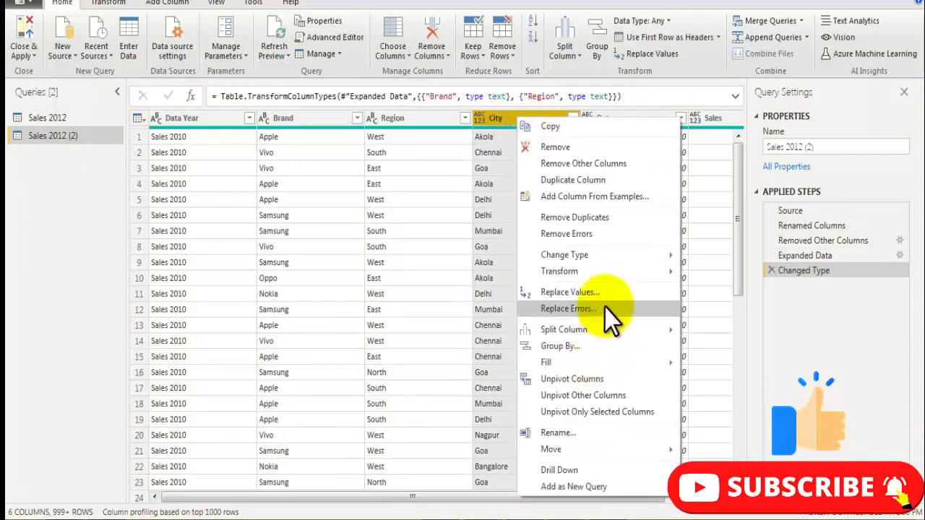
{"action": "mouse_move", "coordinate": [613, 266]}
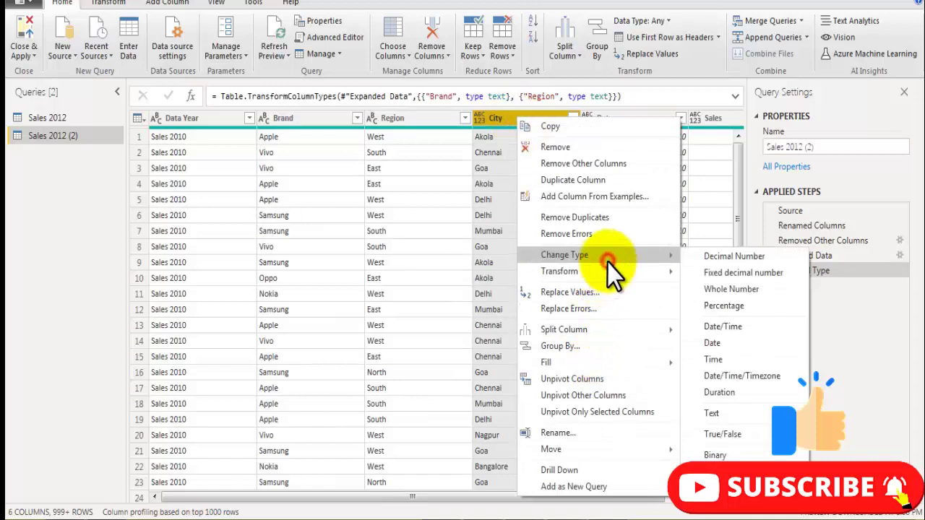
{"action": "left_click", "coordinate": [725, 411]}
{"action": "left_click_drag", "start_coordinate": [521, 497], "coordinate": [576, 497]}
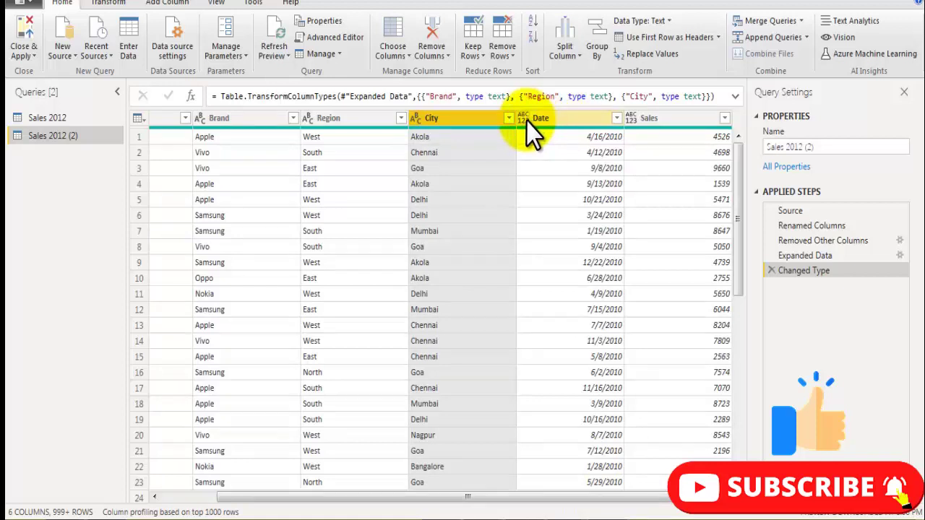
Change Date to the Date type, select Sales, and highlight the query name for renaming.
{"action": "right_click", "coordinate": [561, 119]}
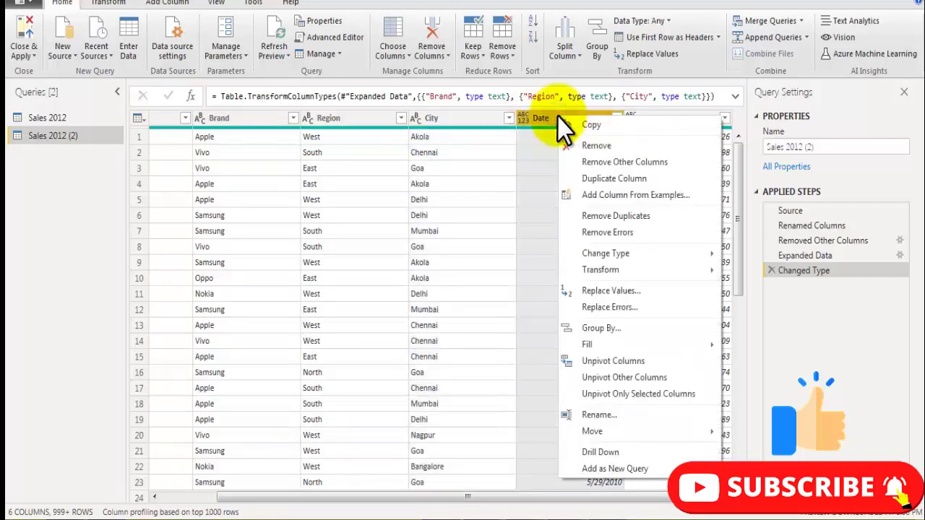
{"action": "mouse_move", "coordinate": [629, 253]}
{"action": "left_click", "coordinate": [755, 343]}
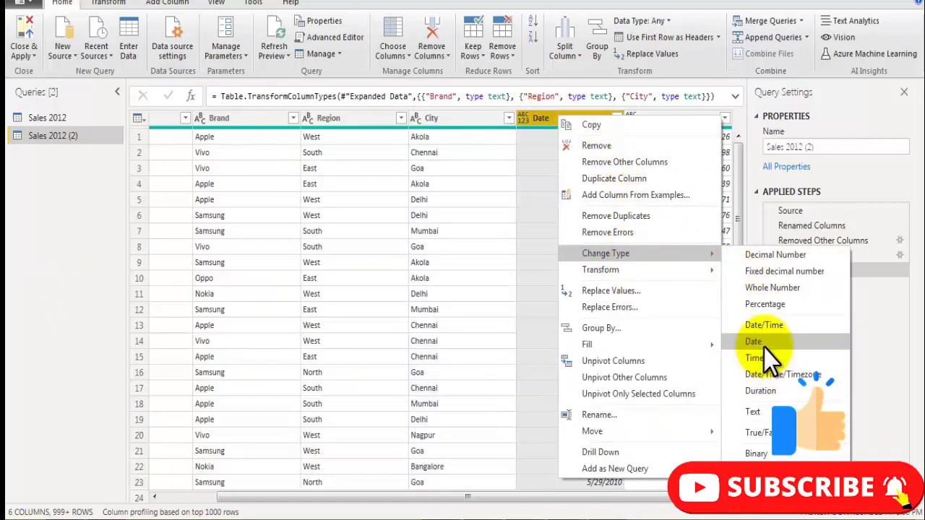
{"action": "left_click", "coordinate": [640, 175]}
{"action": "left_click", "coordinate": [831, 148]}
{"action": "left_click_drag", "start_coordinate": [831, 148], "coordinate": [740, 144]}
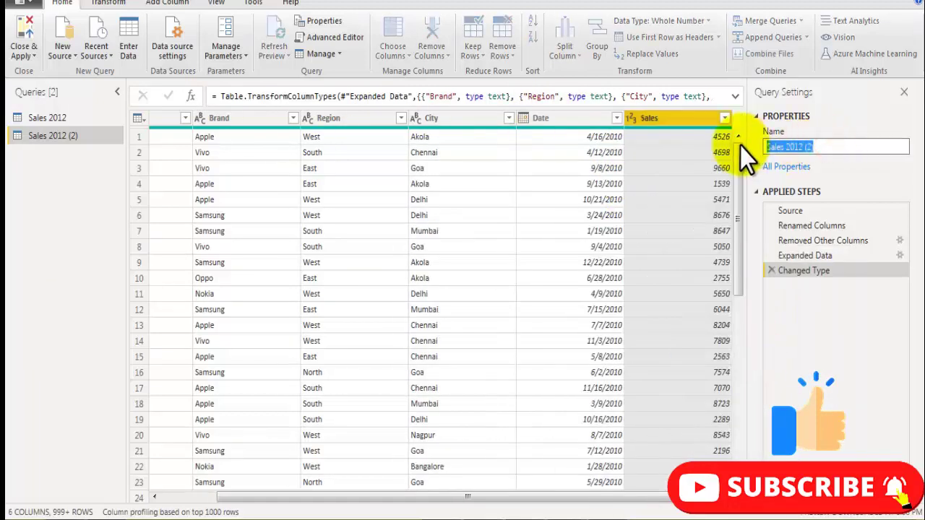
Rename the query to Sales Data and load it into the report with Close & Apply.
{"action": "type", "text": "Sales Data"}
{"action": "key", "text": "Return"}
{"action": "left_click", "coordinate": [32, 52]}
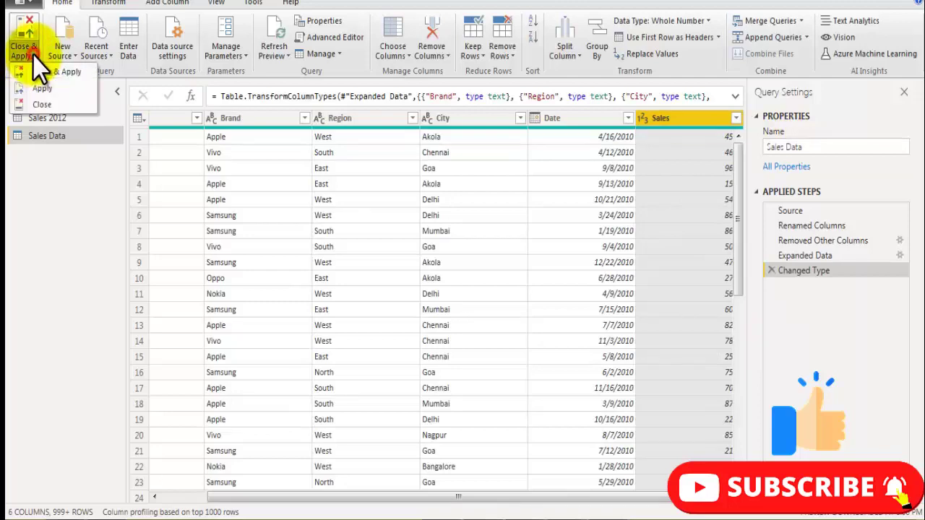
{"action": "left_click", "coordinate": [51, 77]}
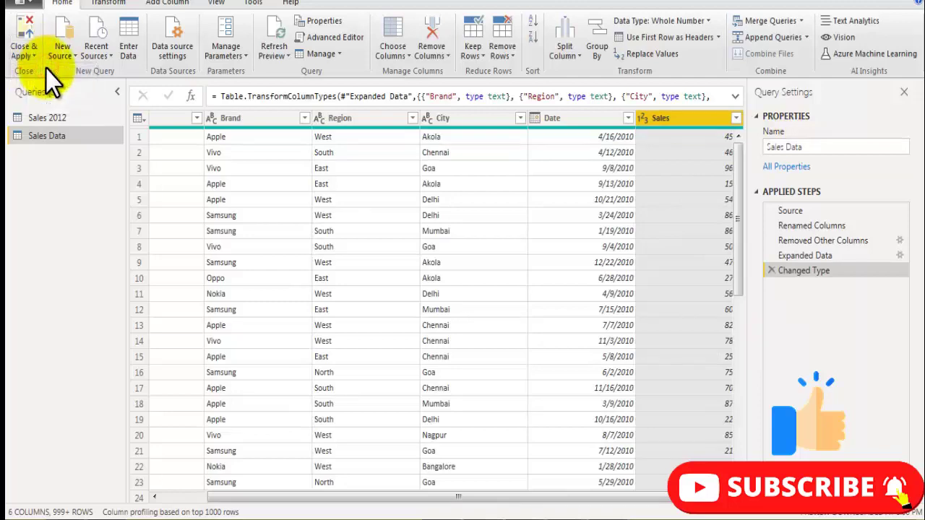